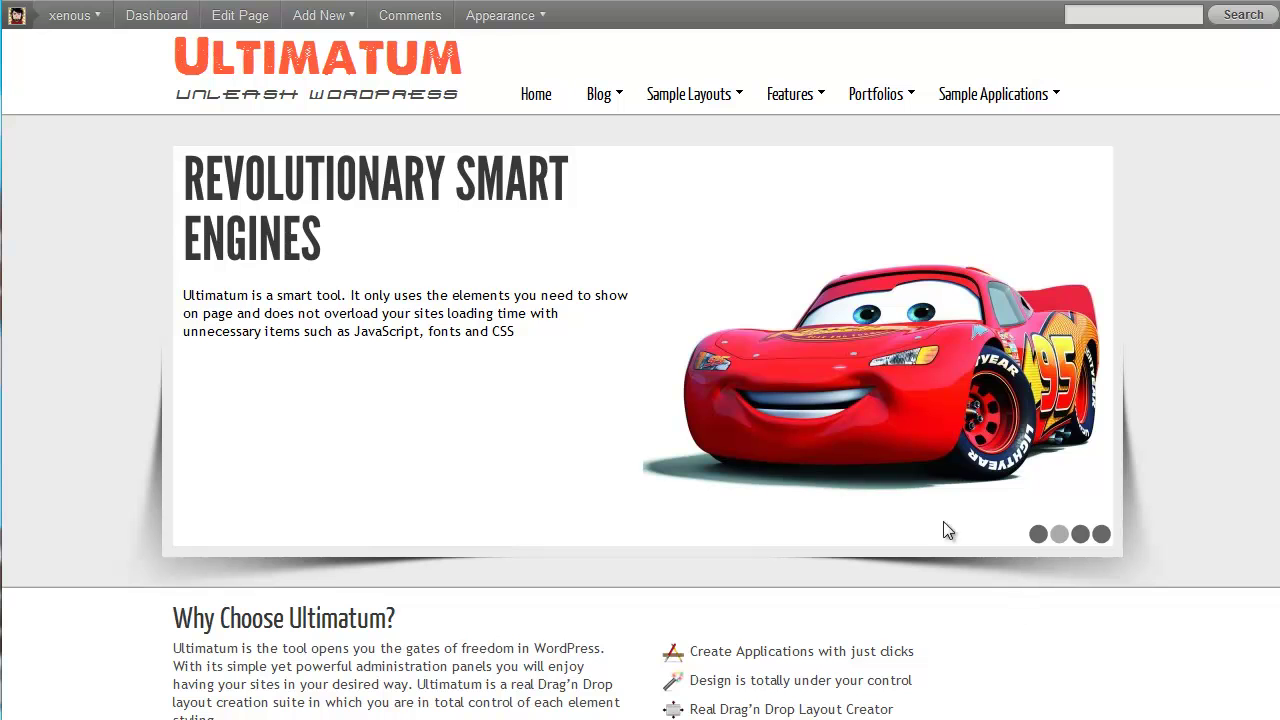
- Go to the site's admin dashboard and start a new post type in Ultimatum's Custom Post Types settings
click(168, 15)
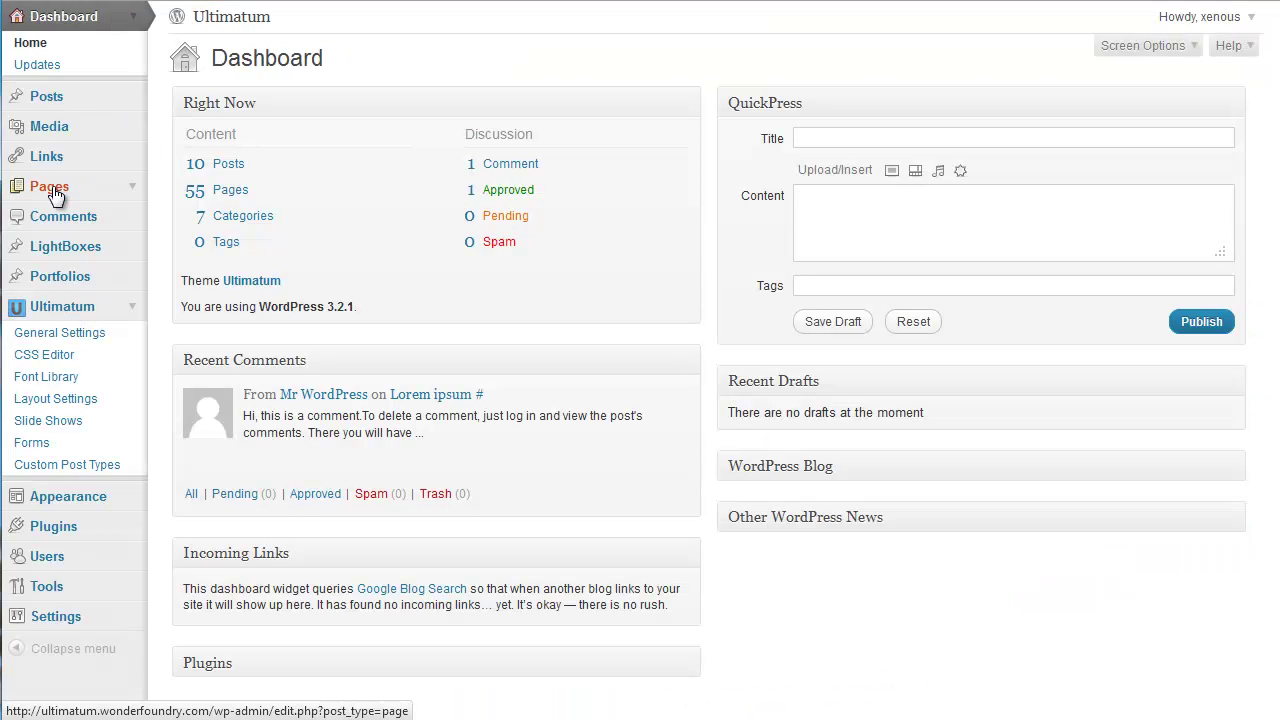
click(52, 470)
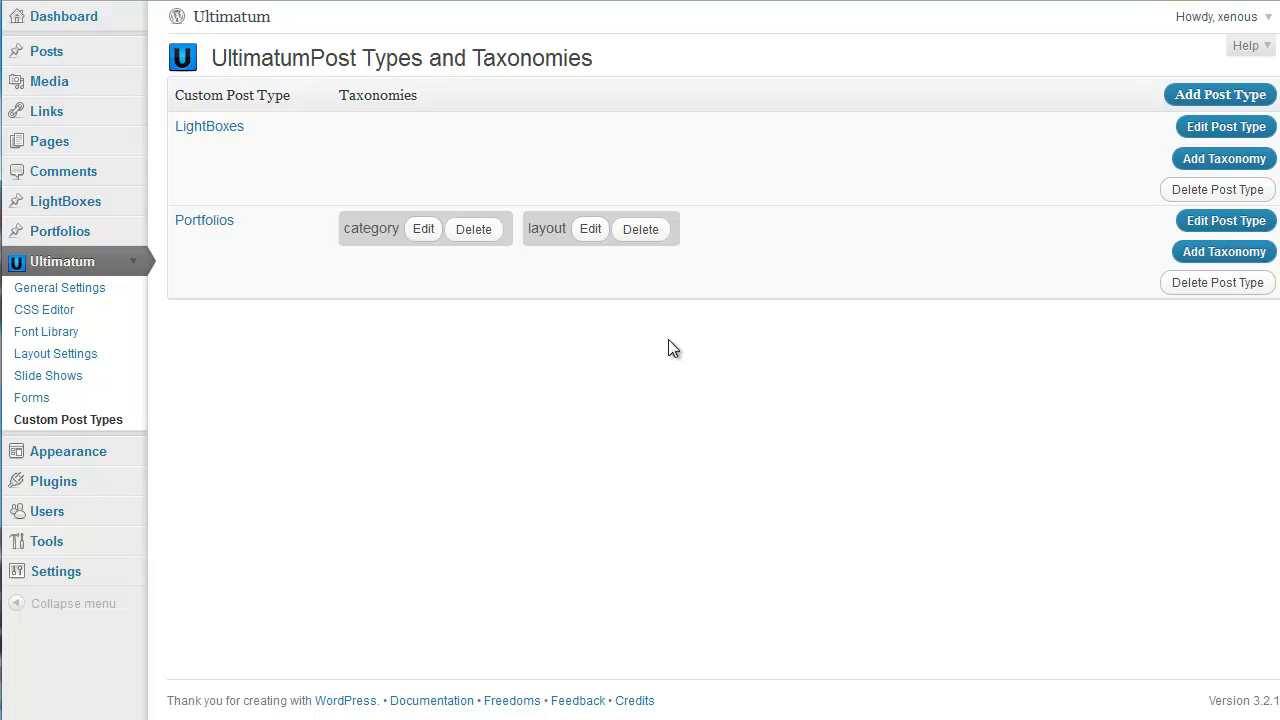
click(1210, 97)
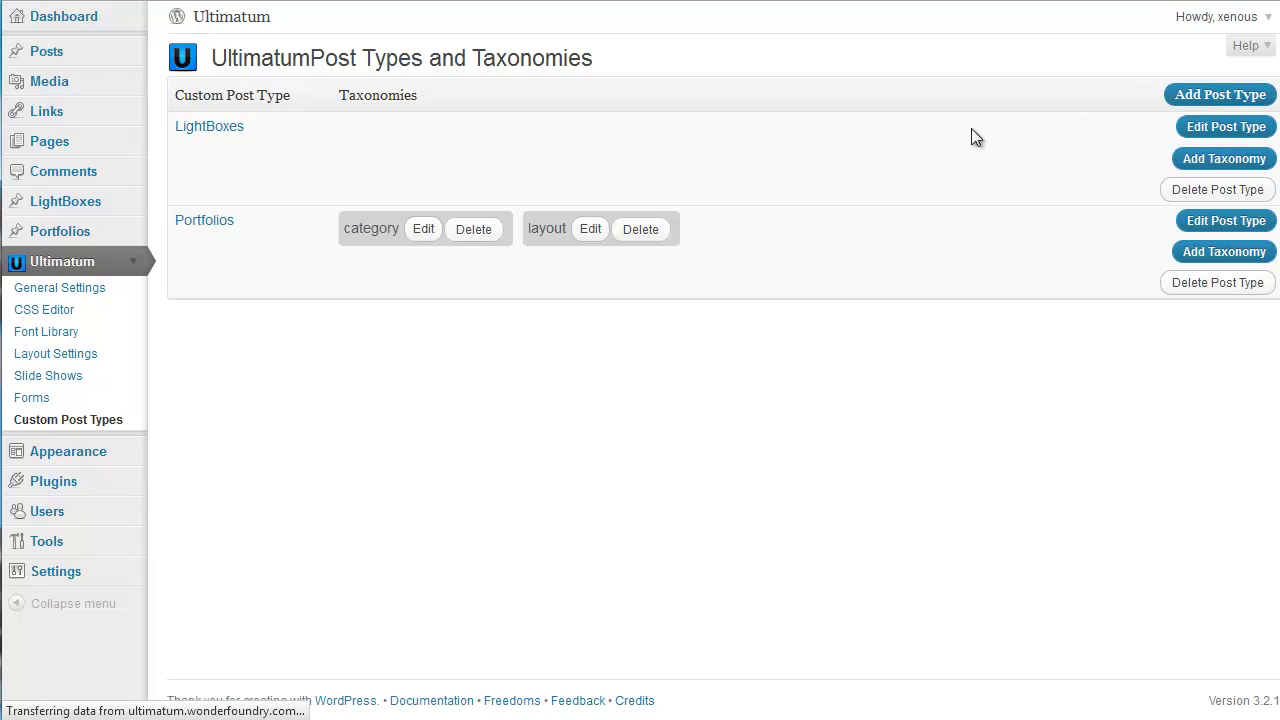
- Name the new post type movies, with the label Movies and the singular label Movie
click(385, 92)
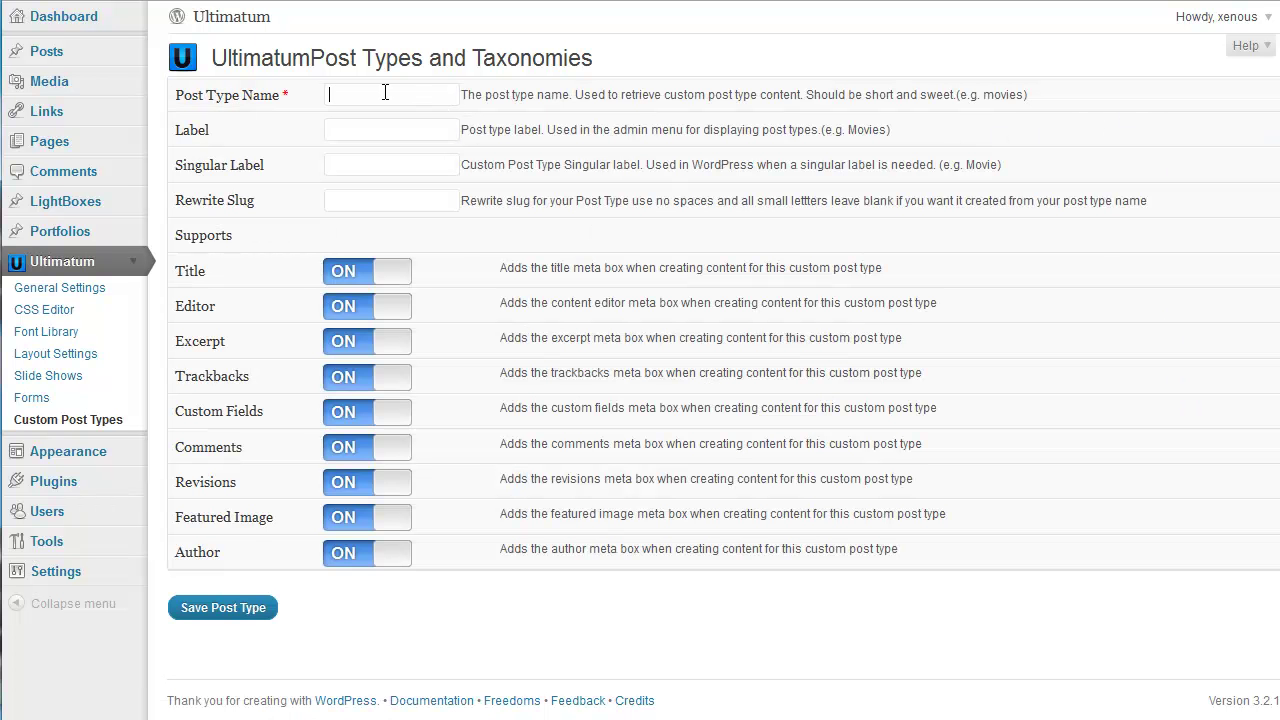
text(mav)
text(i)
key(BackSpace)
key(BackSpace)
key(BackSpace)
text(ovies)
key(Tab)
text(MoviesMovie)
- Turn off Excerpt, Trackbacks, Custom Fields, Revisions and Author support for the movies post type and save it
click(368, 344)
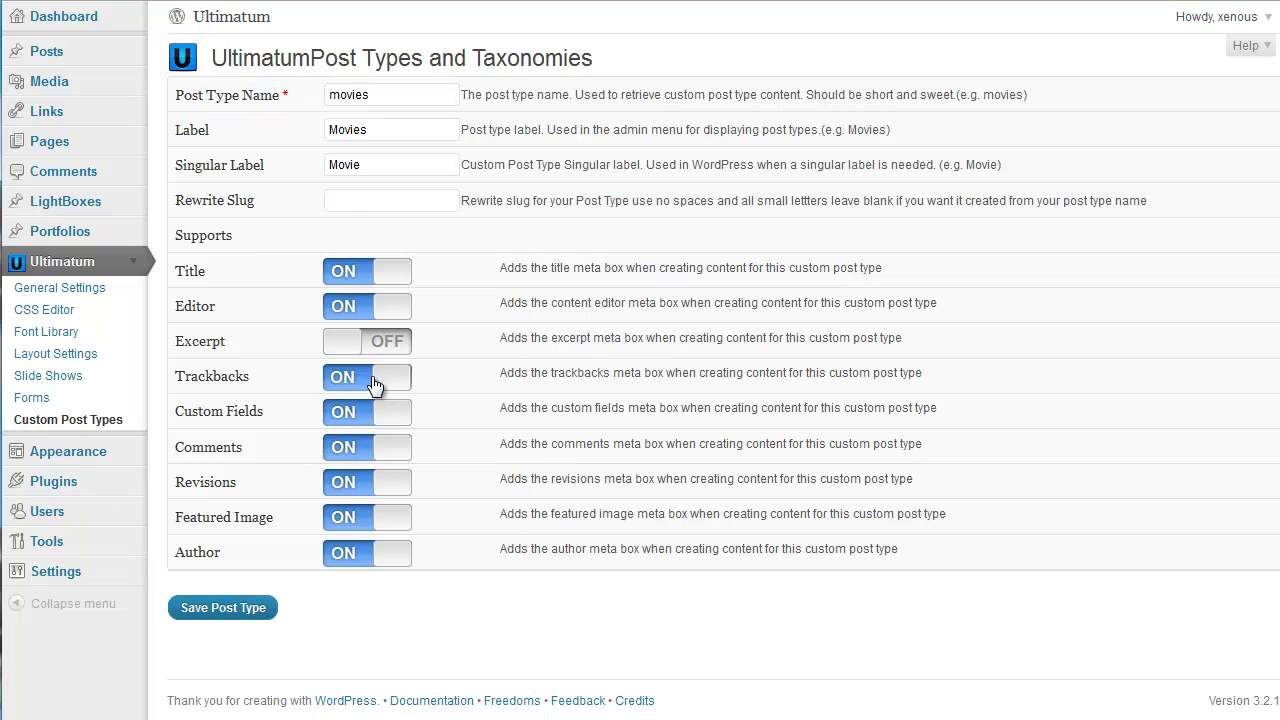
click(373, 382)
click(381, 418)
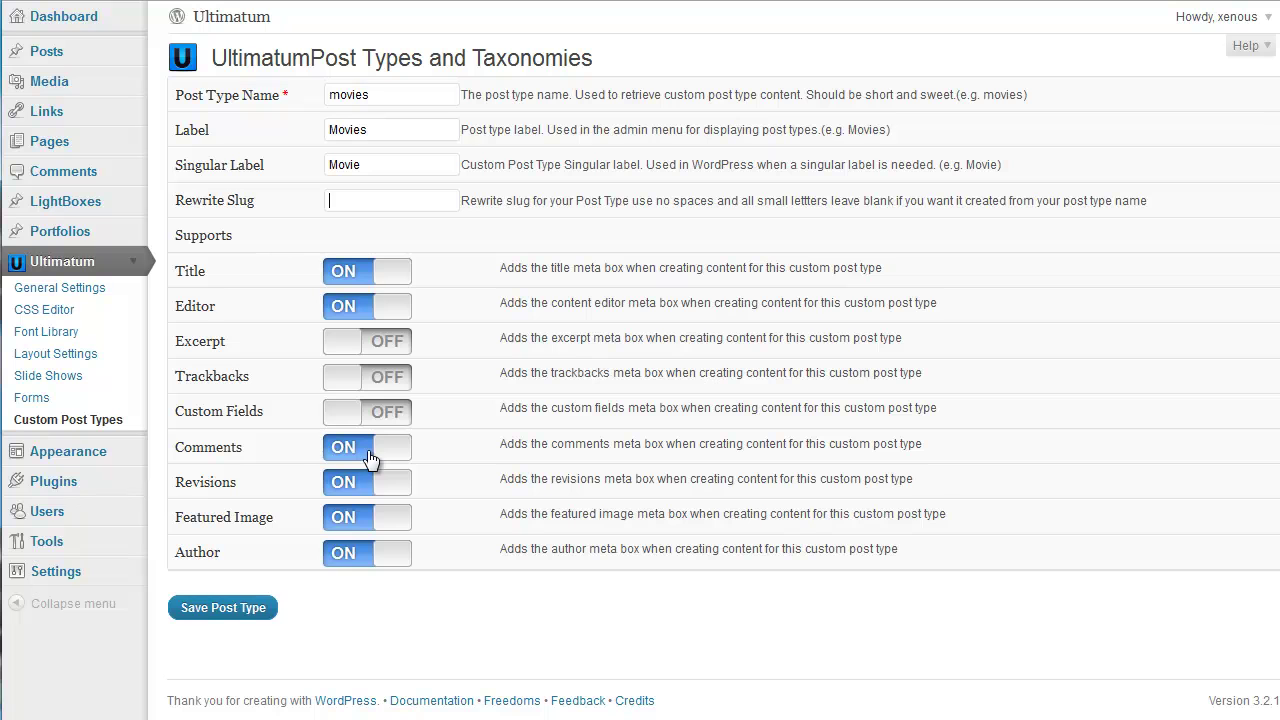
click(370, 485)
click(377, 565)
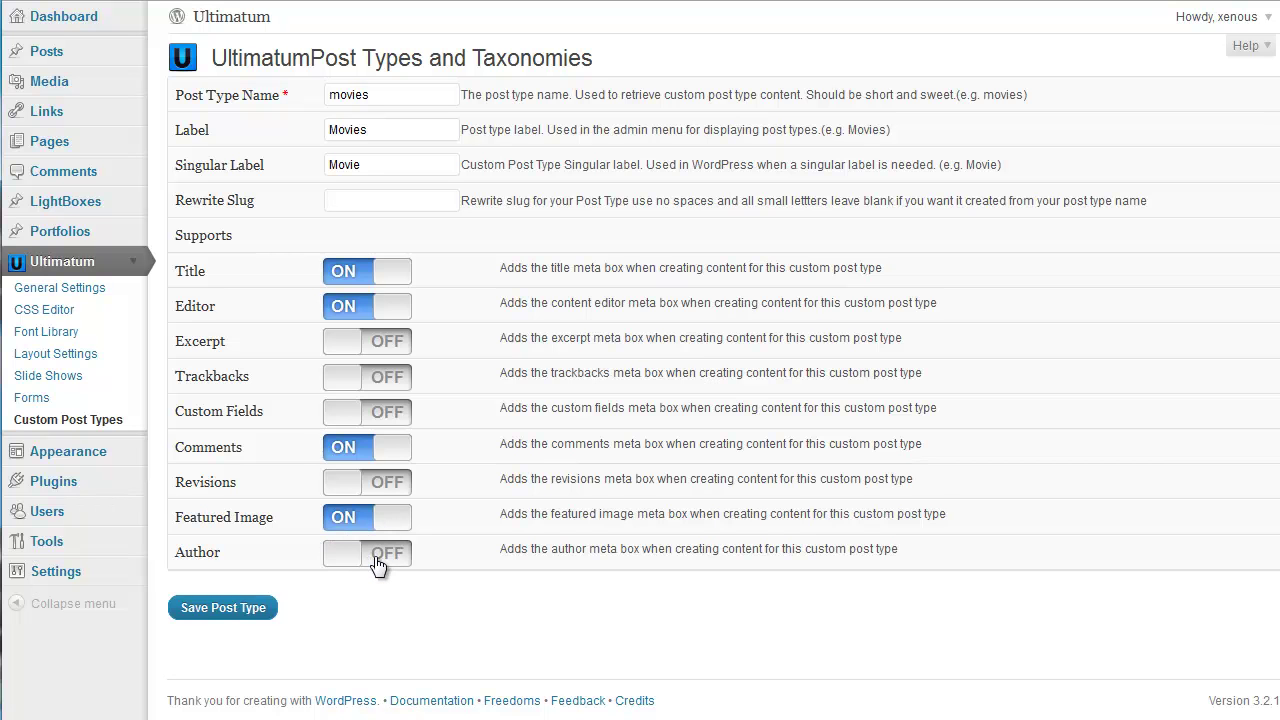
click(258, 612)
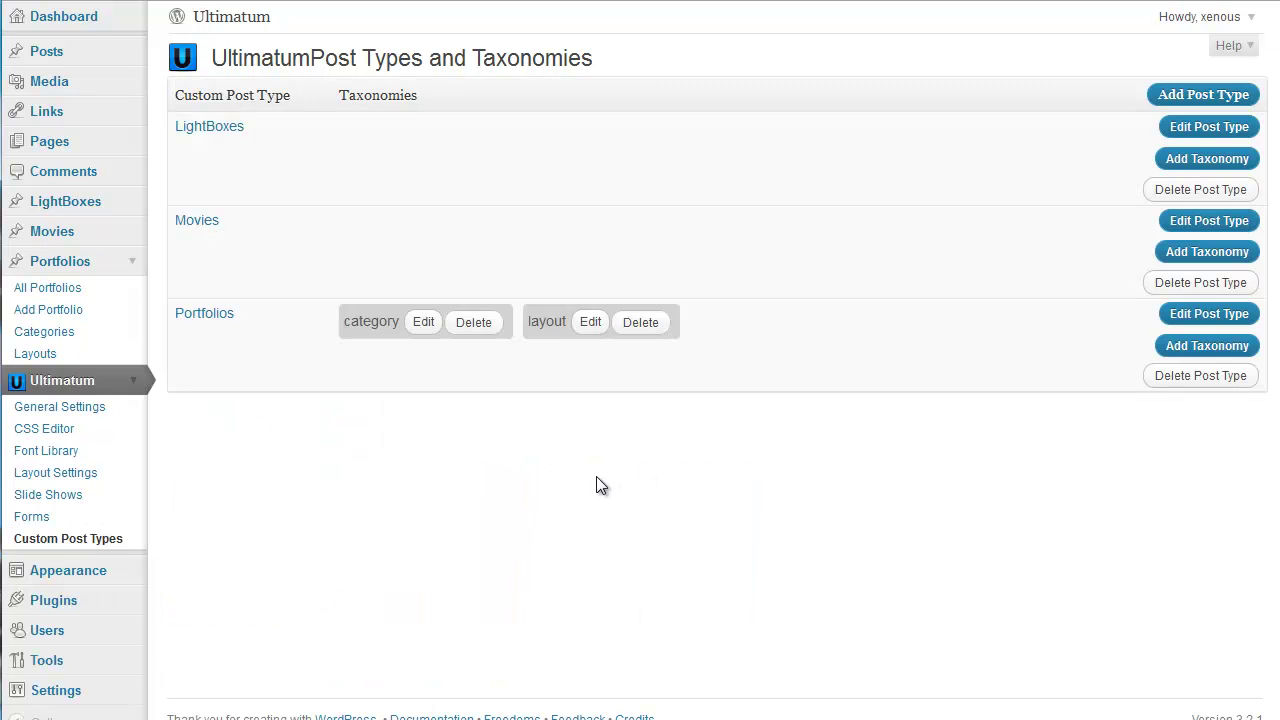
- Add a taxonomy named actors to the Movies post type, with label Actors and singular label Actor, and save it
click(136, 233)
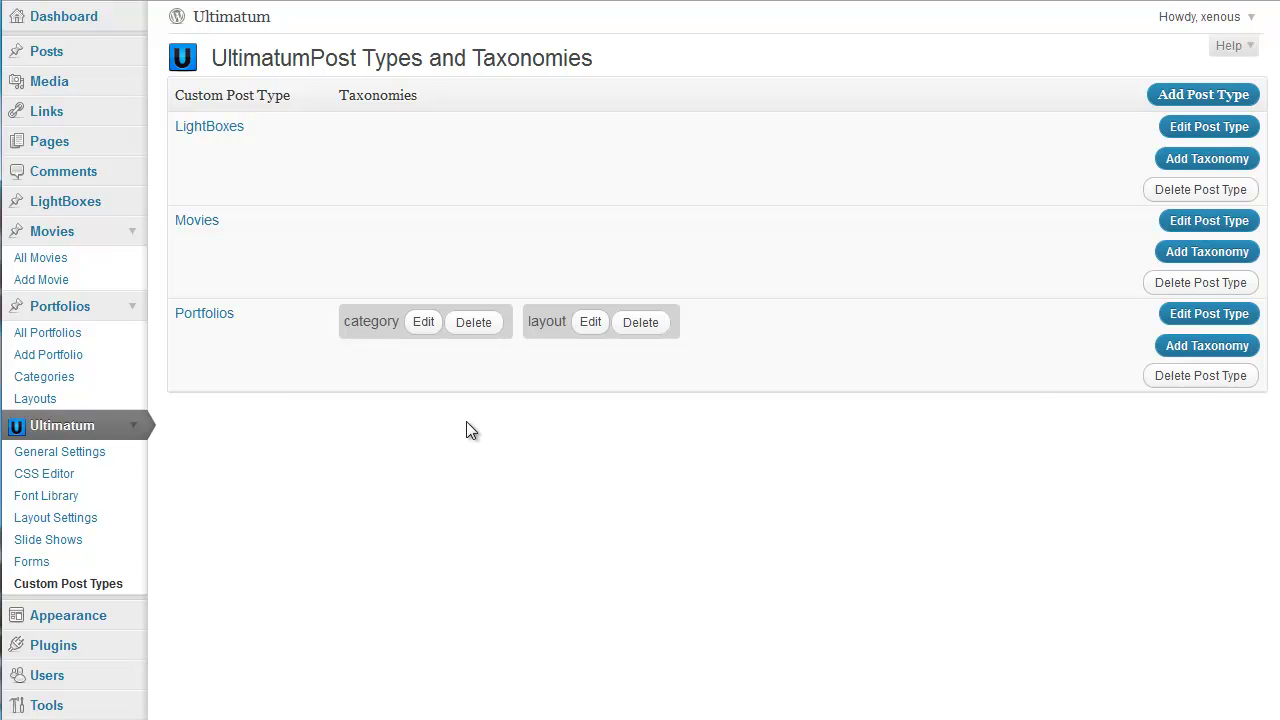
click(1175, 252)
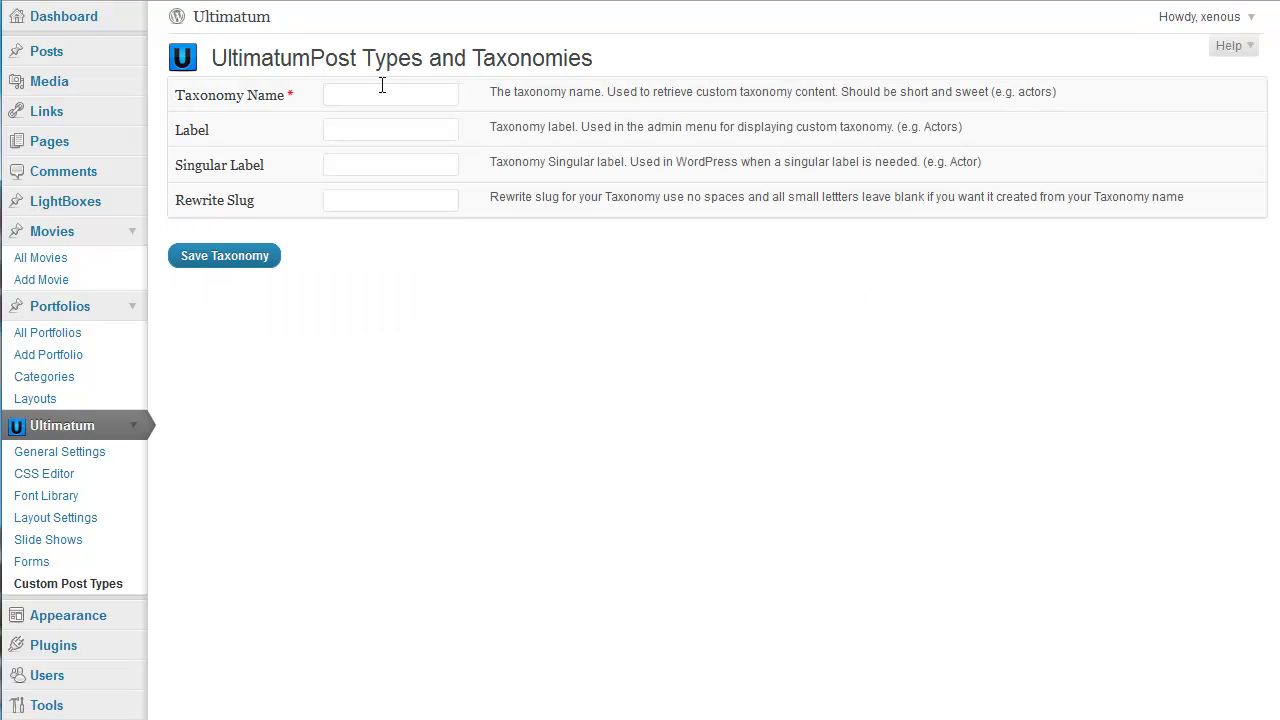
text(actors)
key(Tab)
text(Actors)
key(Tab)
text(Actor)
click(256, 255)
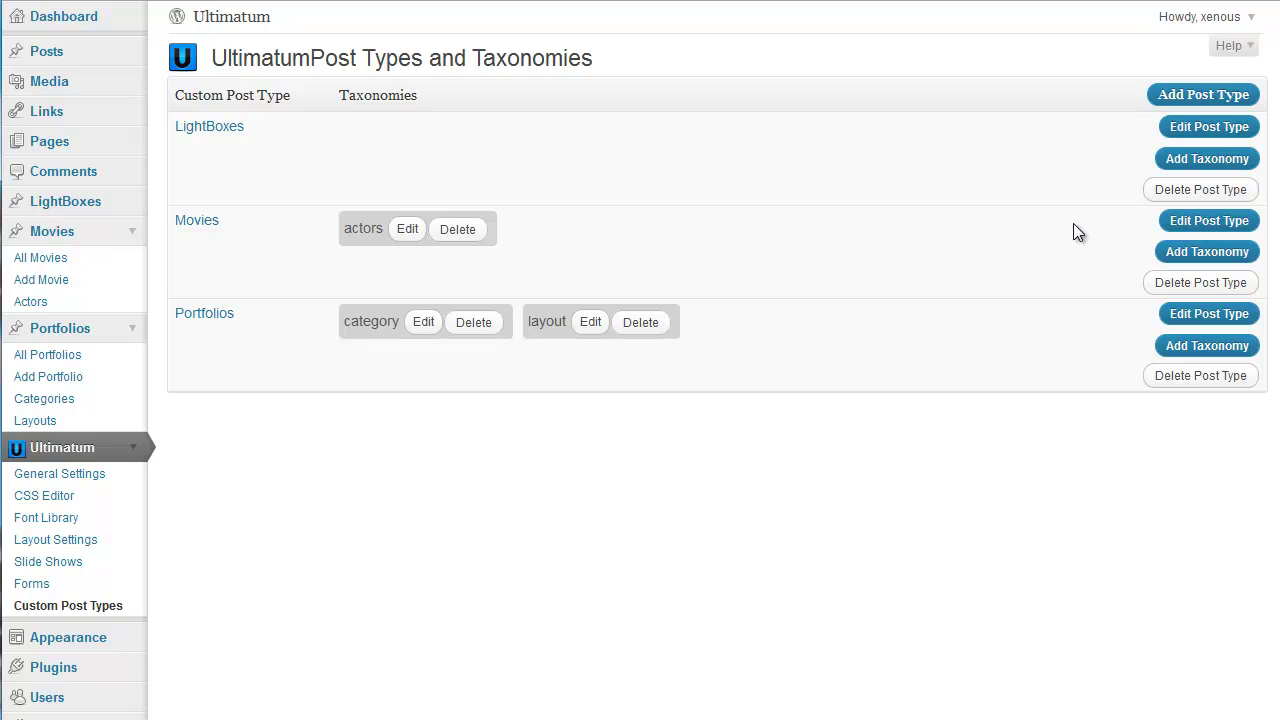
- Add a taxonomy named genres to the Movies post type, with label Genres and singular label Genre, and save it
click(1197, 258)
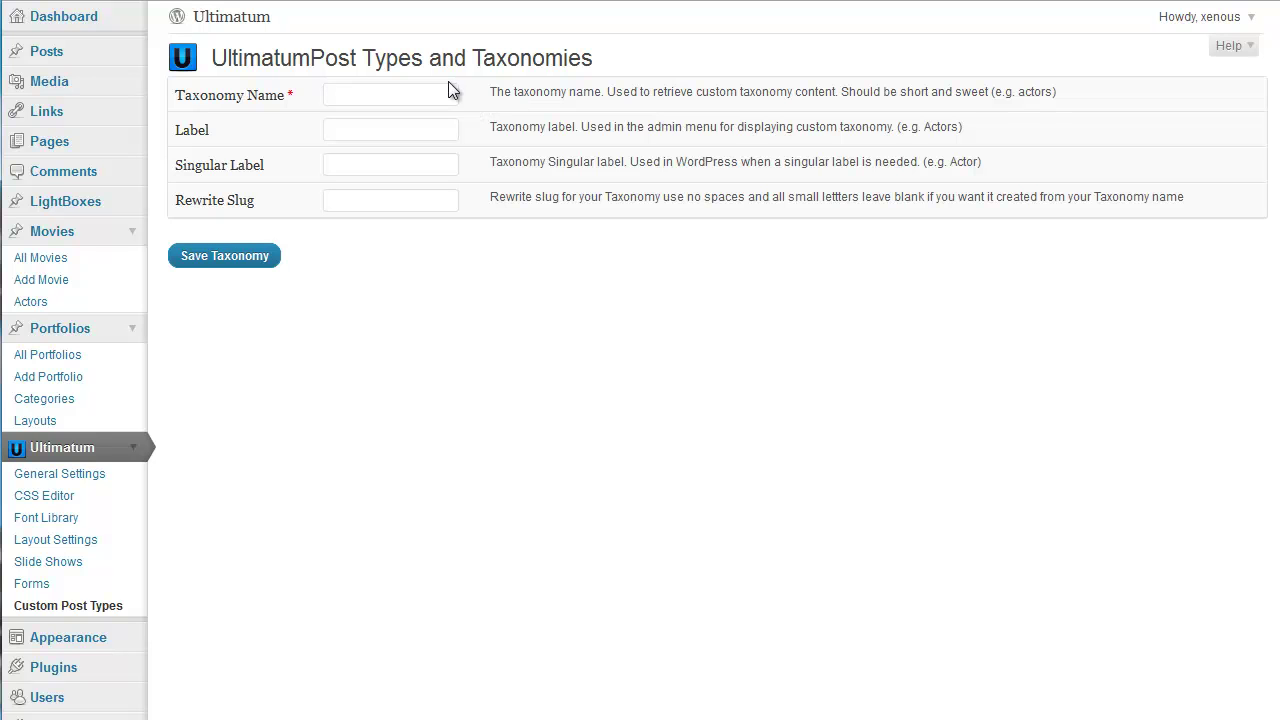
text(genres)
key(Tab)
text(Genres)
key(Tab)
text(Genre)
click(240, 262)
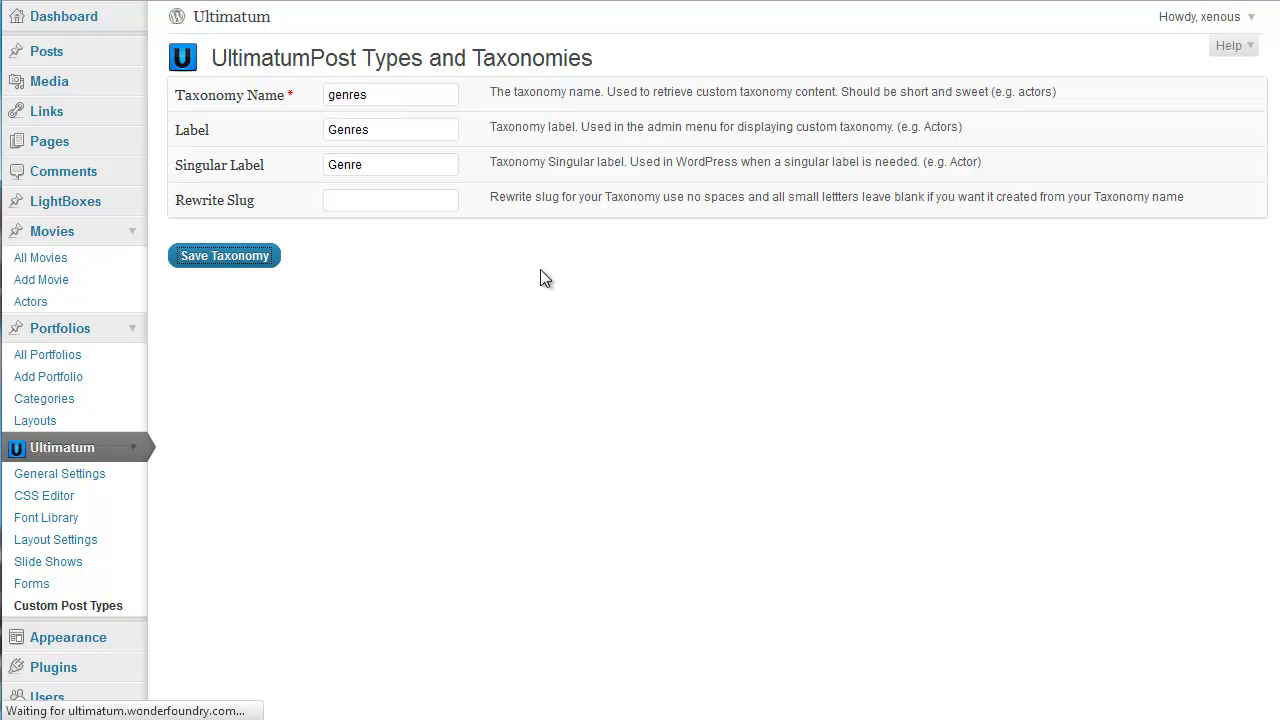
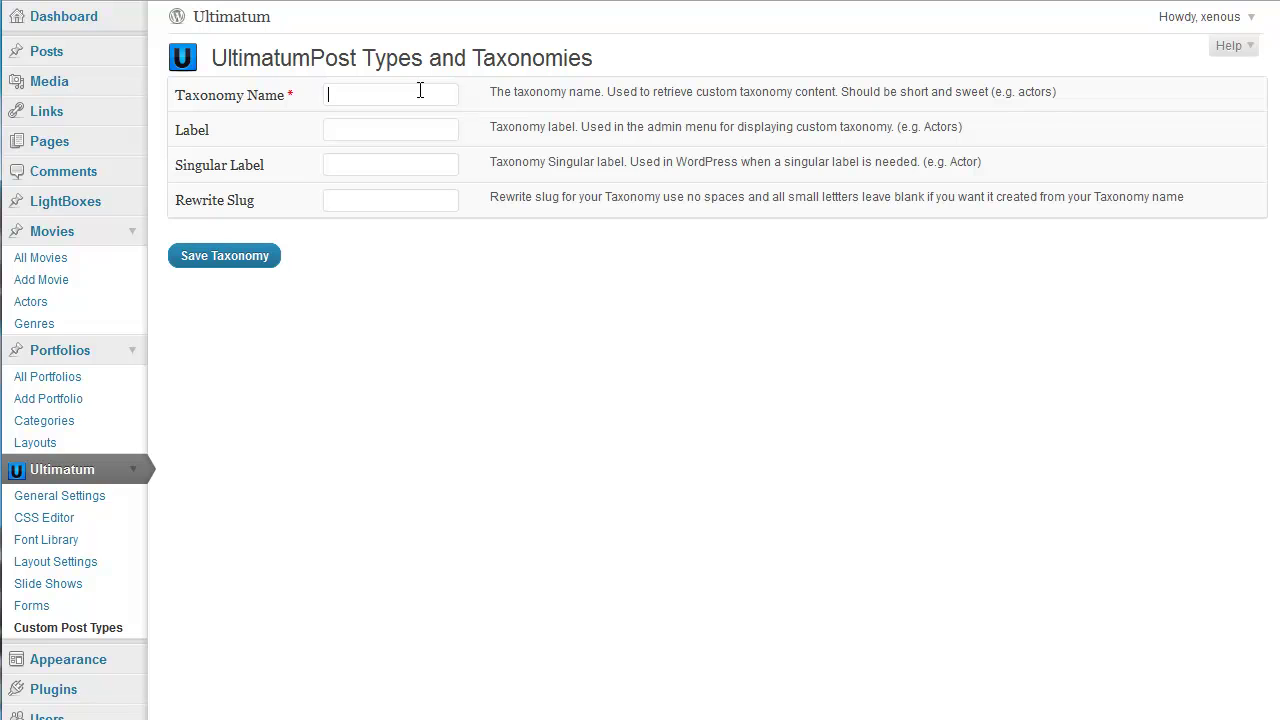
text(duction-year)
key(Tab)
text(Pro)
drag(420, 91, 194, 68)
key(BackSpace)
text(studio)
key(Tab)
text(Stufdios)
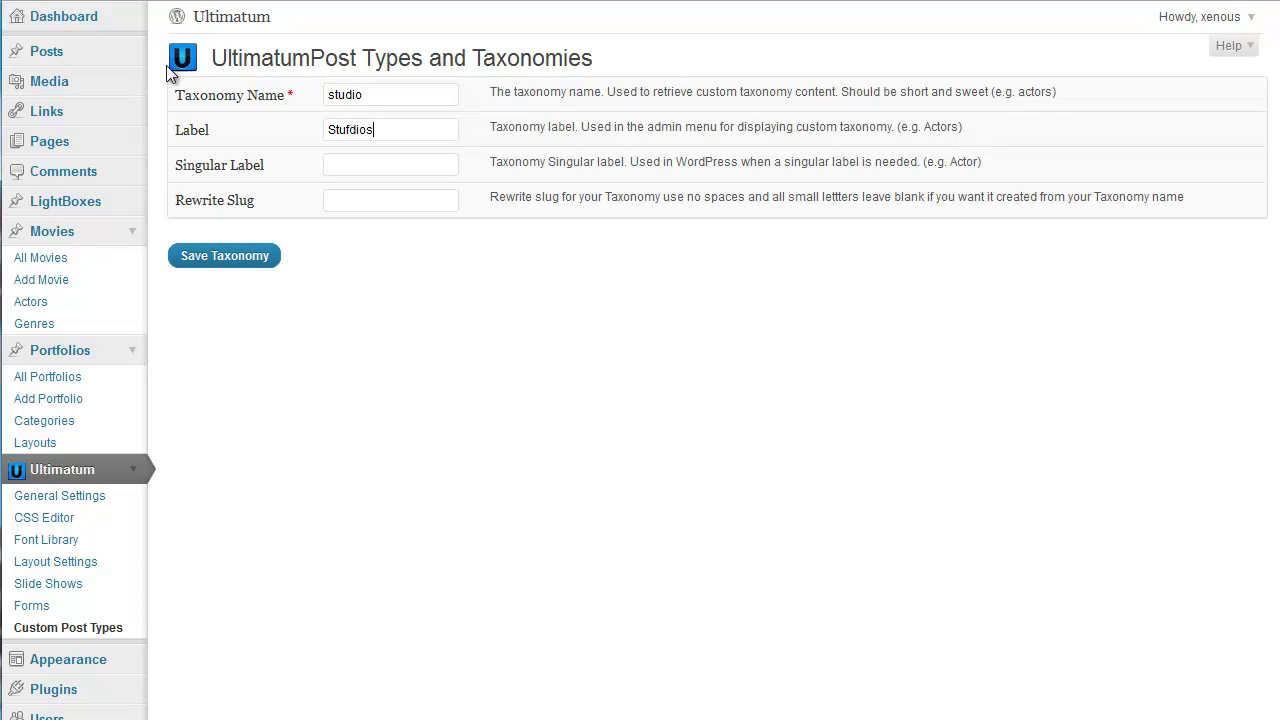
scroll(166, 71, down, 1)
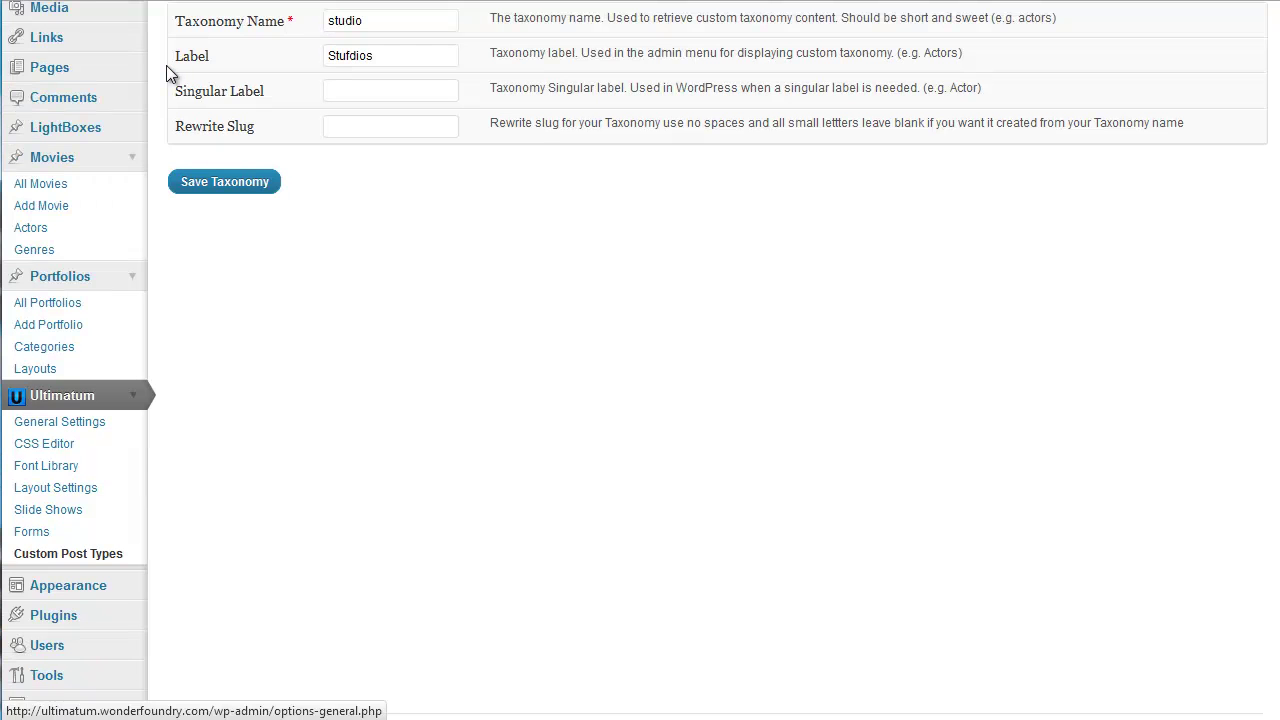
scroll(282, 168, up, 1)
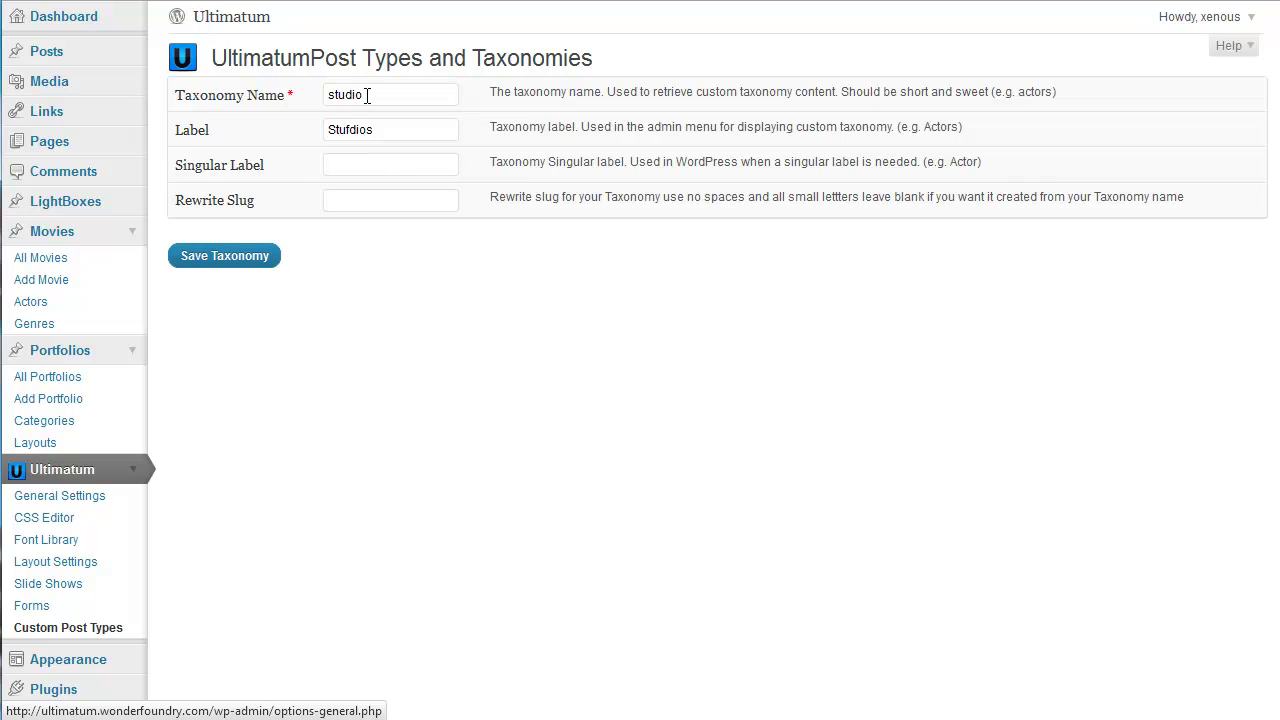
- Name the third Movies taxonomy diretors, with label Directors and singular label Director, and save it
drag(366, 94, 308, 90)
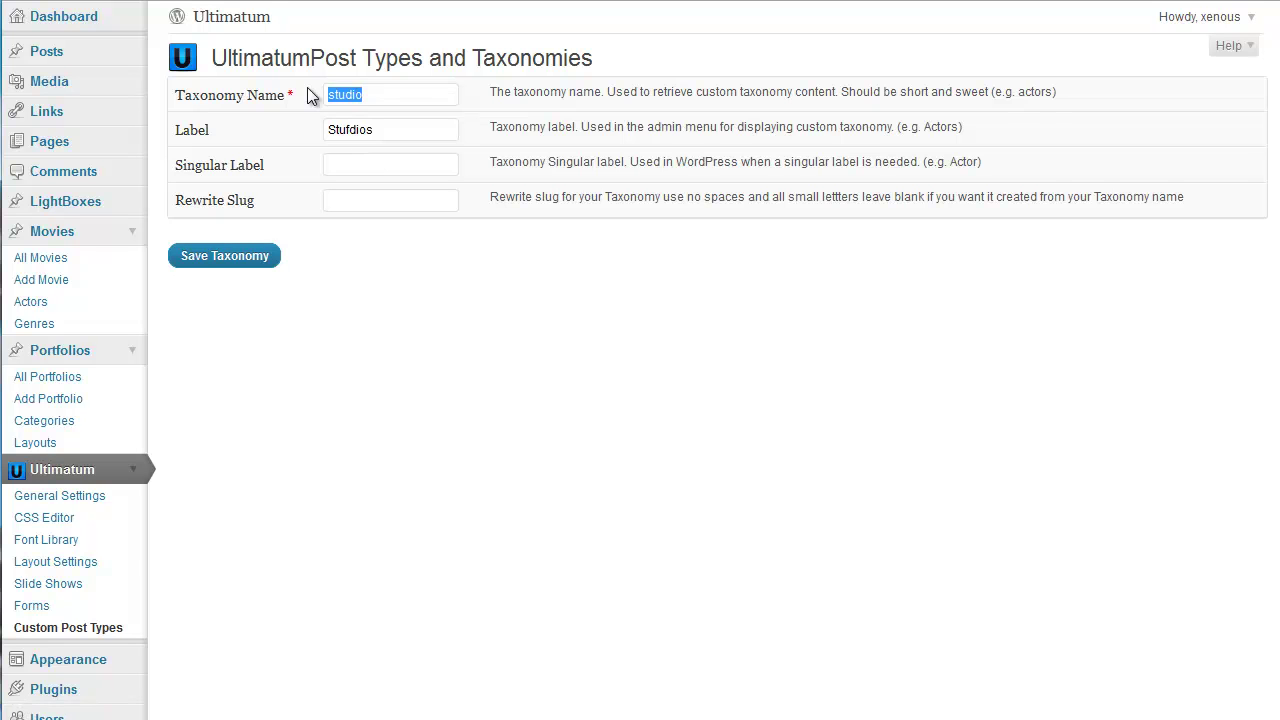
text(diretors)
key(Tab)
text(D)
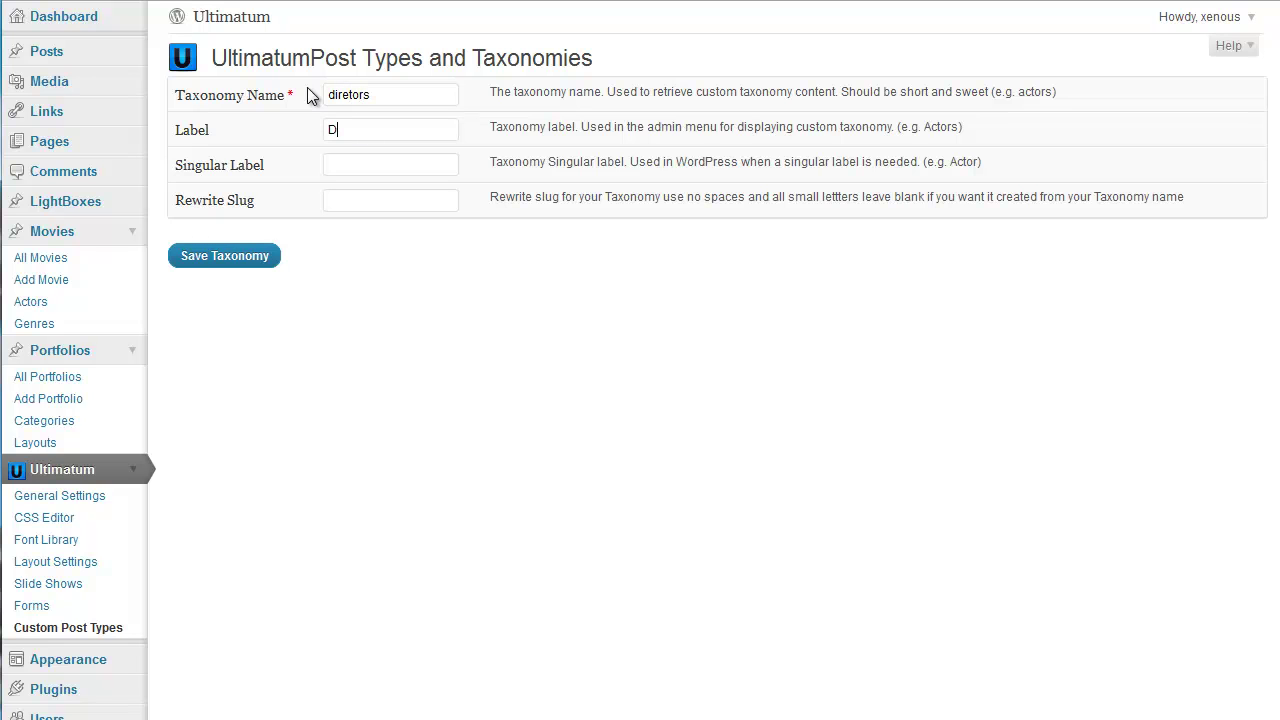
text(irctorsD,ire)
key(BackSpace)
key(BackSpace)
key(BackSpace)
key(BackSpace)
text(irector)
click(346, 129)
text(e)
click(262, 257)
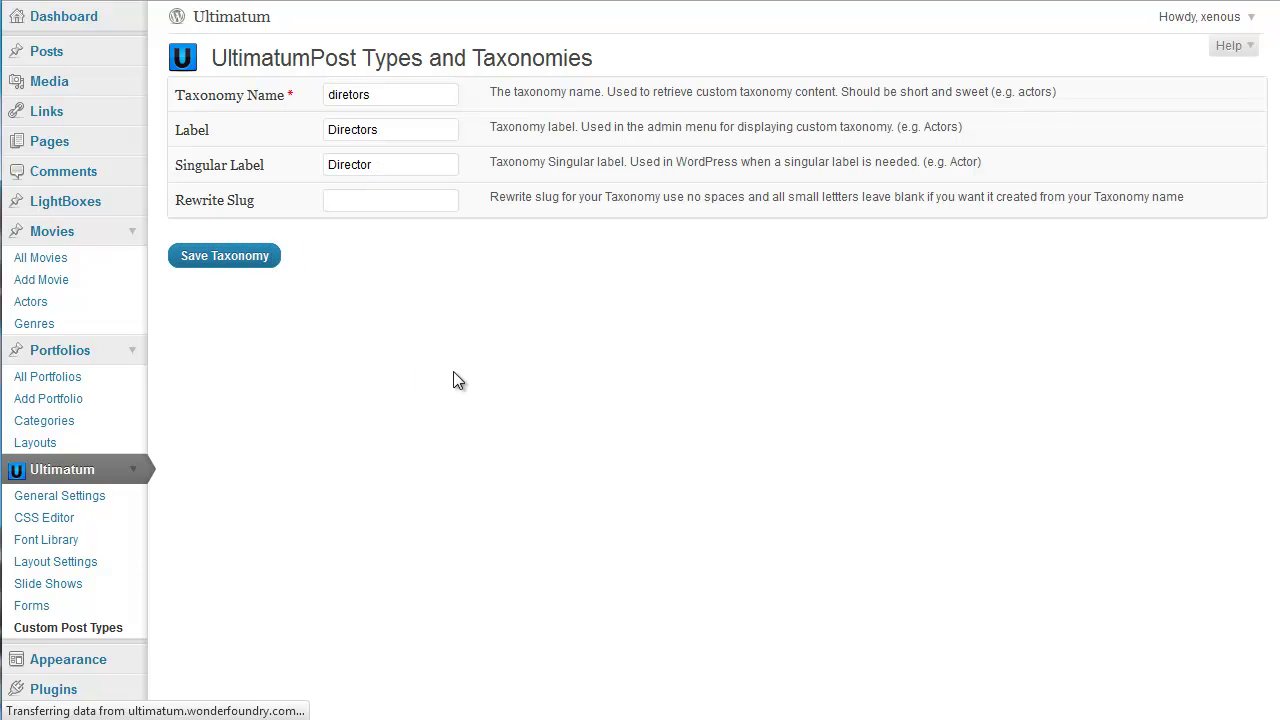